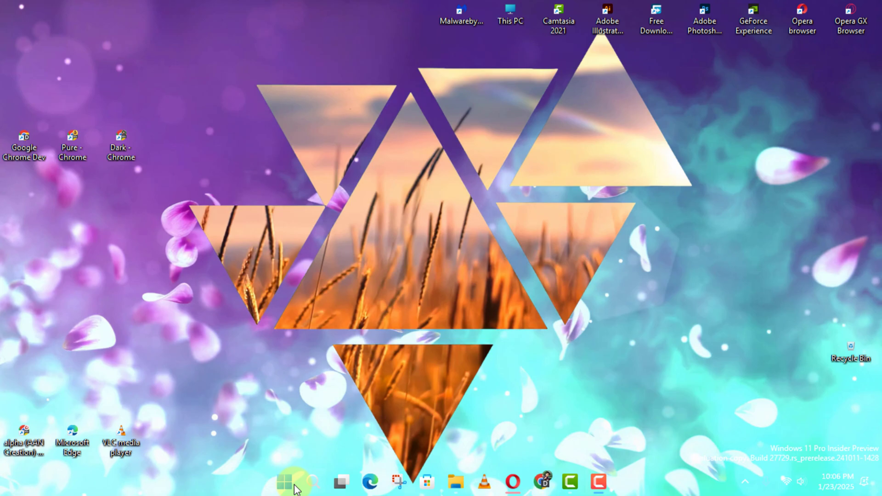
Uncheck the notification suggestion to finish setting up this device, then return to the desktop
right_click(285, 481)
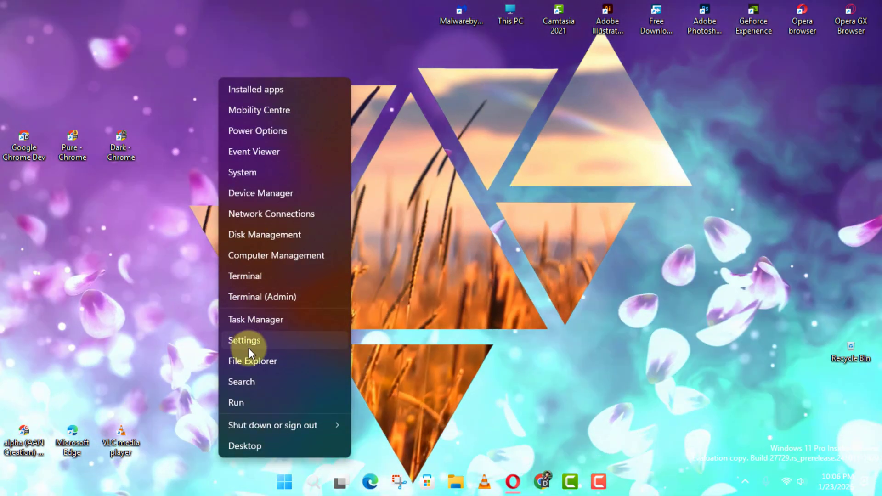
left_click(249, 346)
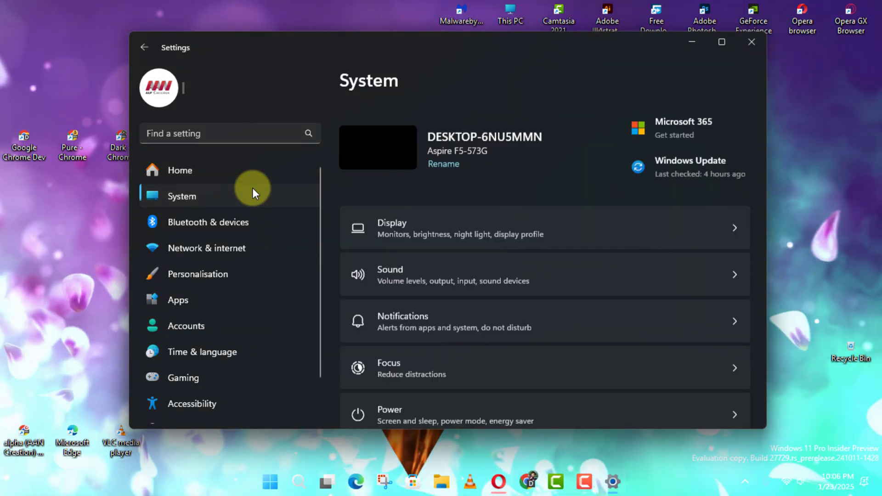
scroll(431, 283, "down", 2)
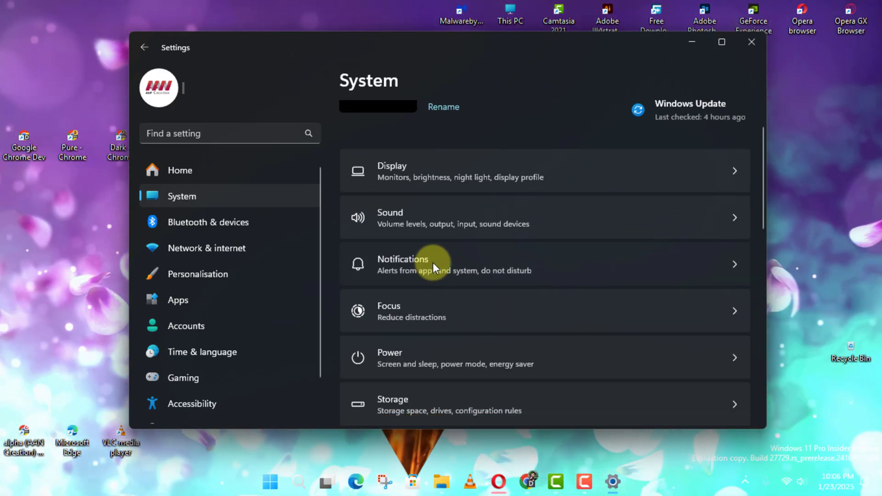
left_click(449, 238)
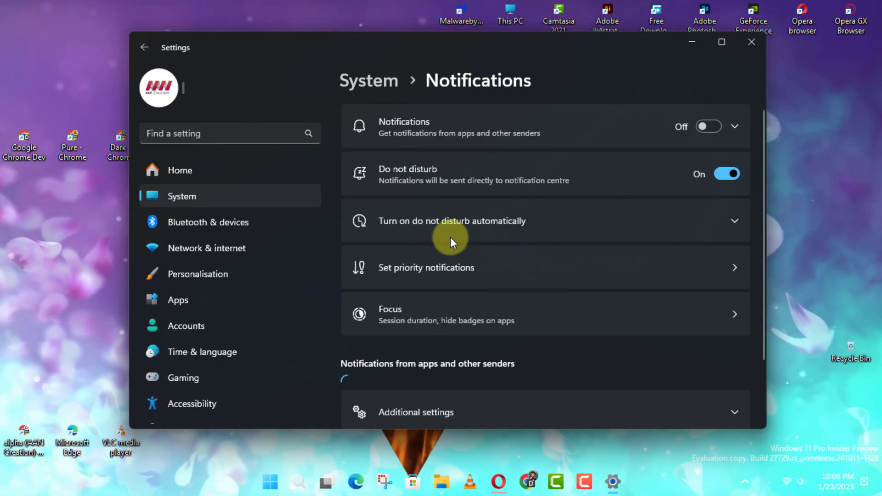
scroll(453, 242, "down", 3)
scroll(454, 243, "down", 3)
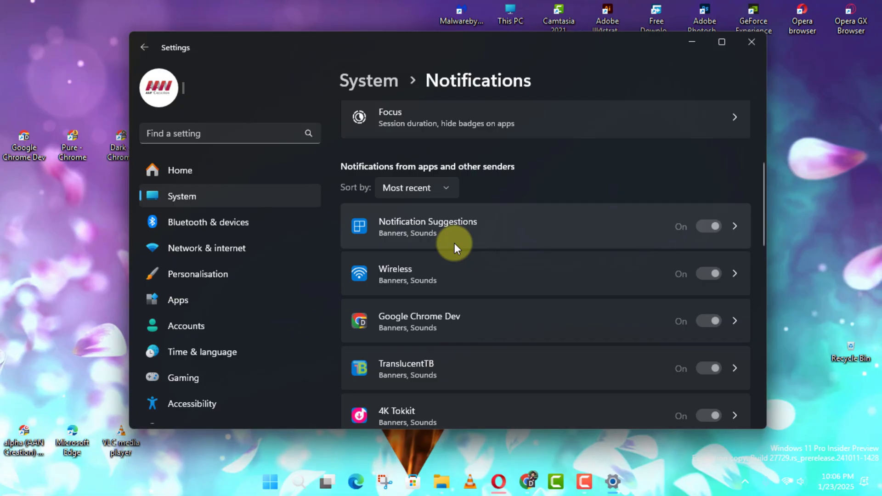
scroll(454, 243, "down", 4)
scroll(454, 243, "down", 5)
scroll(454, 243, "down", 4)
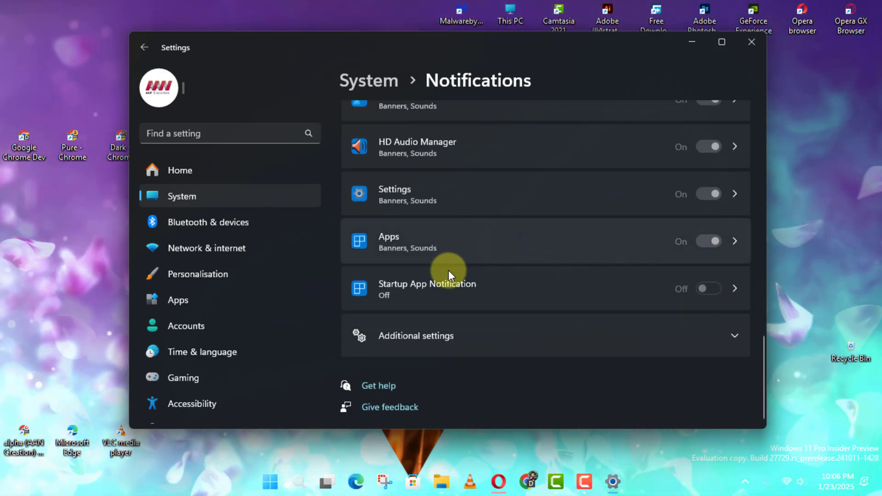
left_click(450, 335)
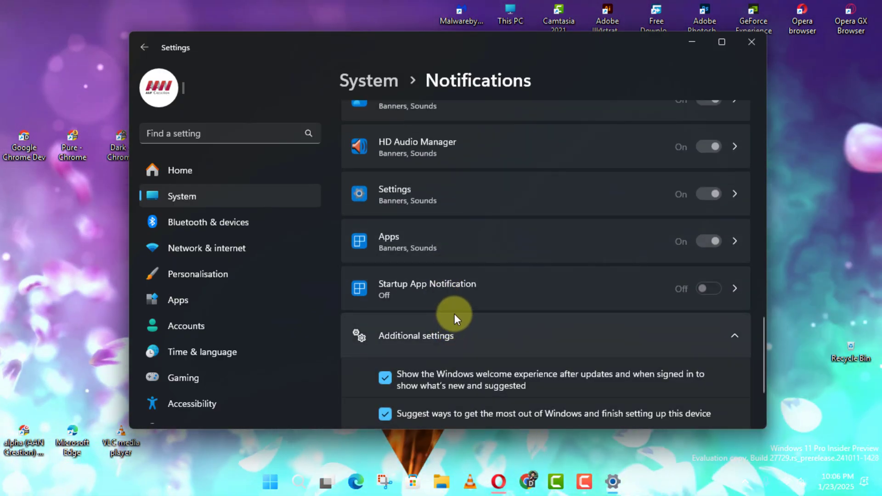
scroll(454, 313, "down", 2)
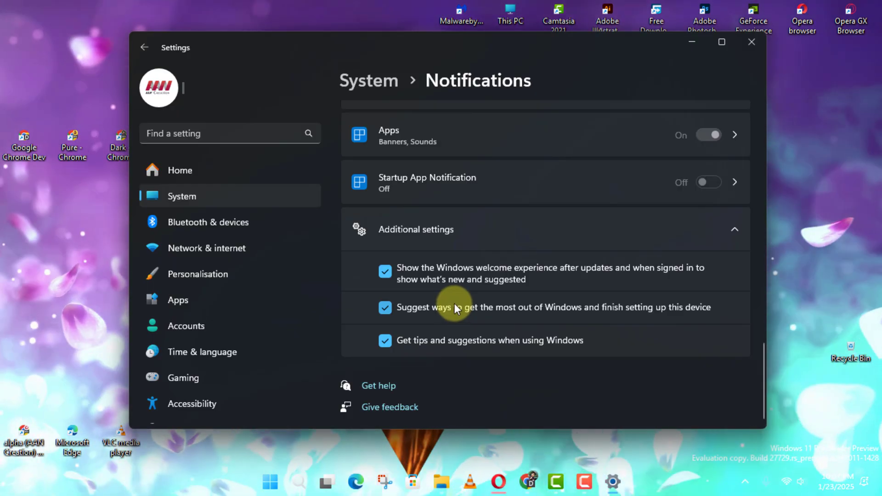
left_click(414, 314)
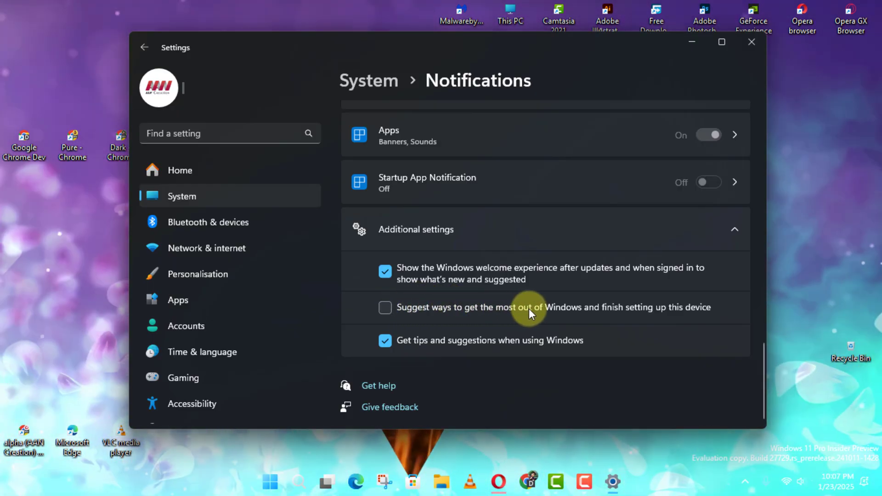
key("alt+F4")
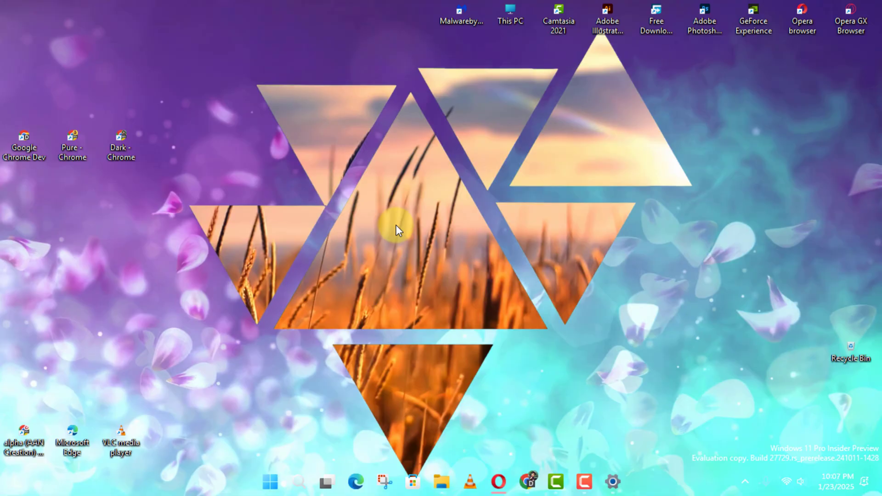
Set the lock screen background to Slideshow instead of Windows spotlight and untick fun facts and tips
right_click(395, 211)
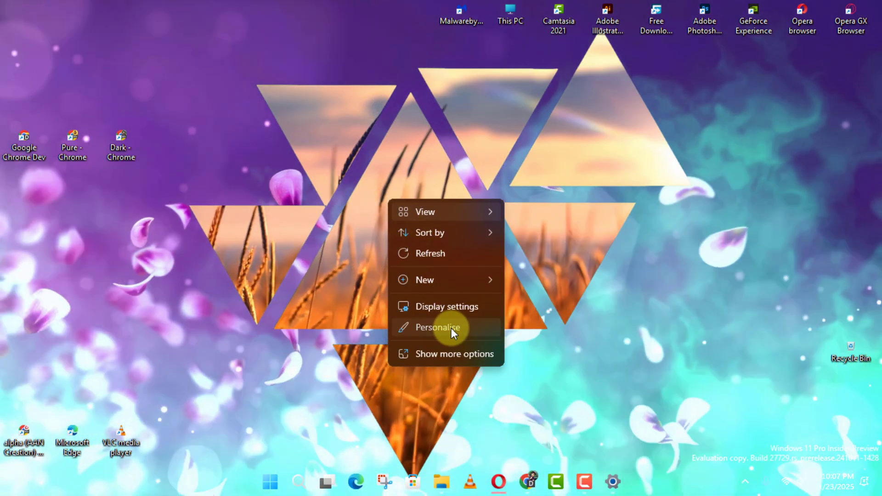
left_click(451, 328)
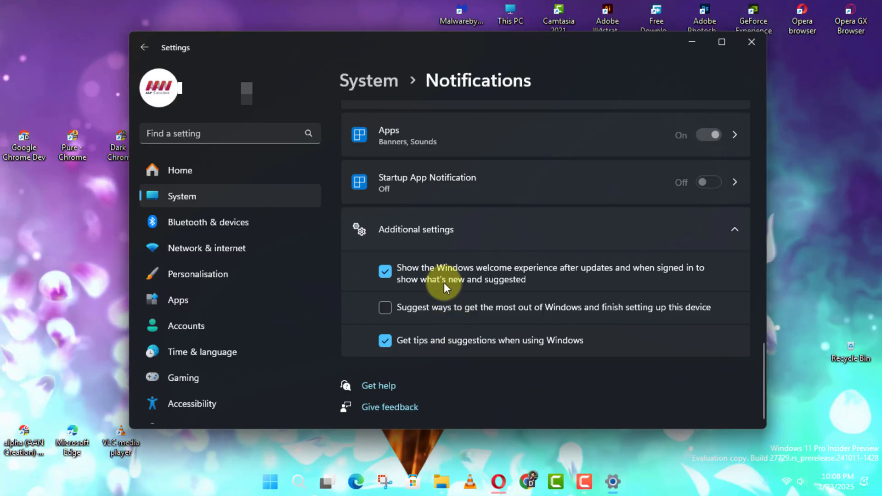
scroll(478, 277, "down", 2)
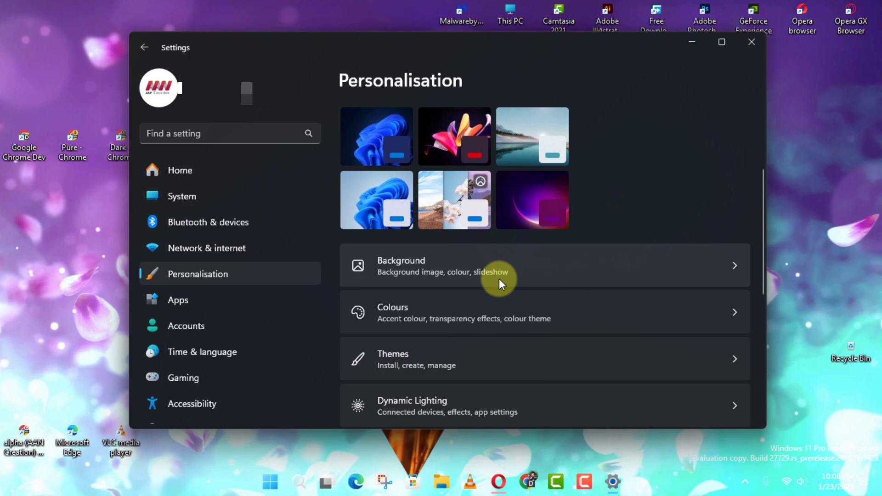
scroll(500, 278, "down", 2)
scroll(498, 270, "down", 1)
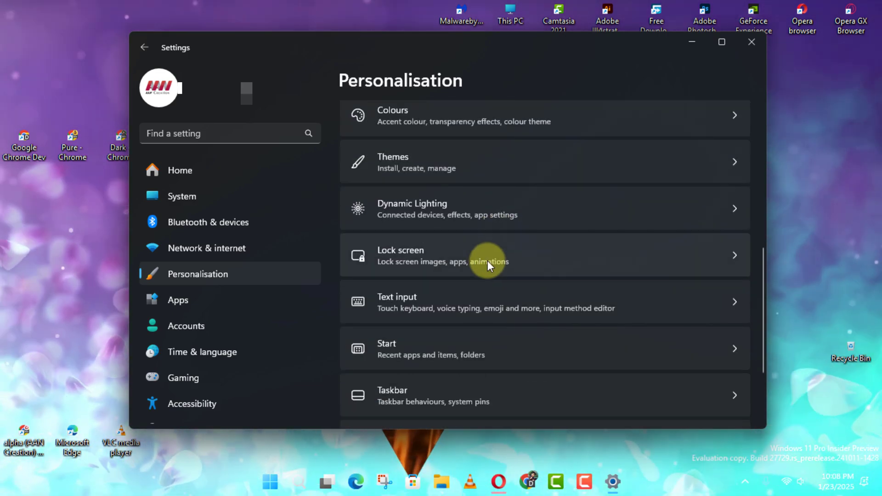
left_click(486, 252)
left_click(667, 255)
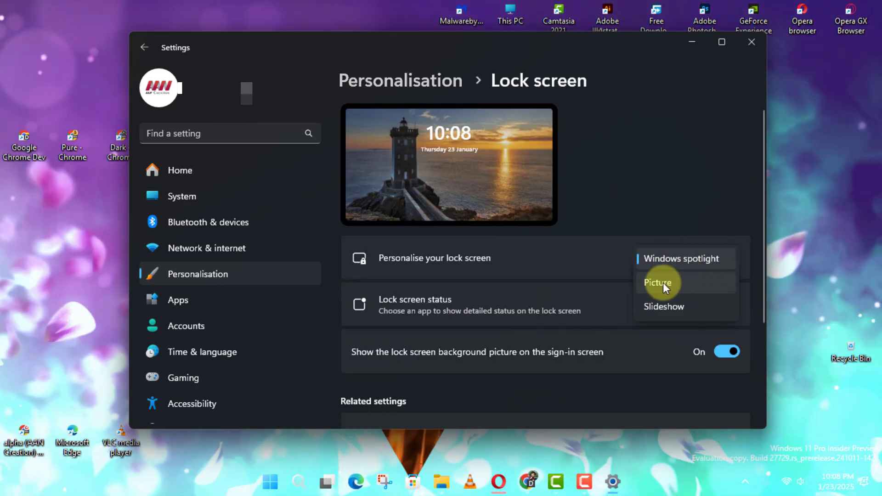
left_click(680, 287)
left_click(682, 262)
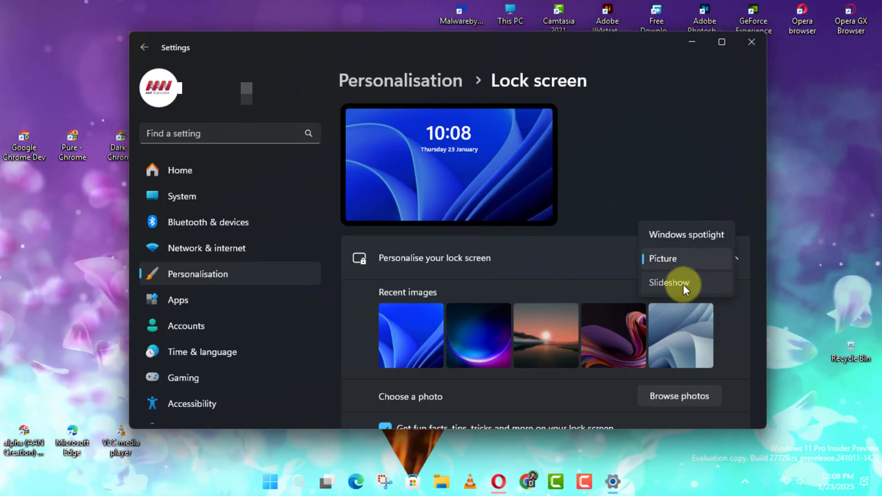
left_click(683, 285)
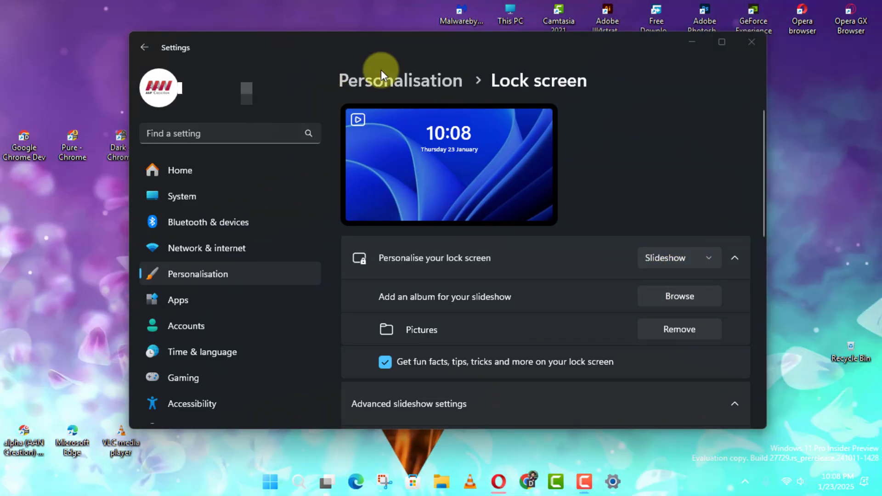
left_click(385, 362)
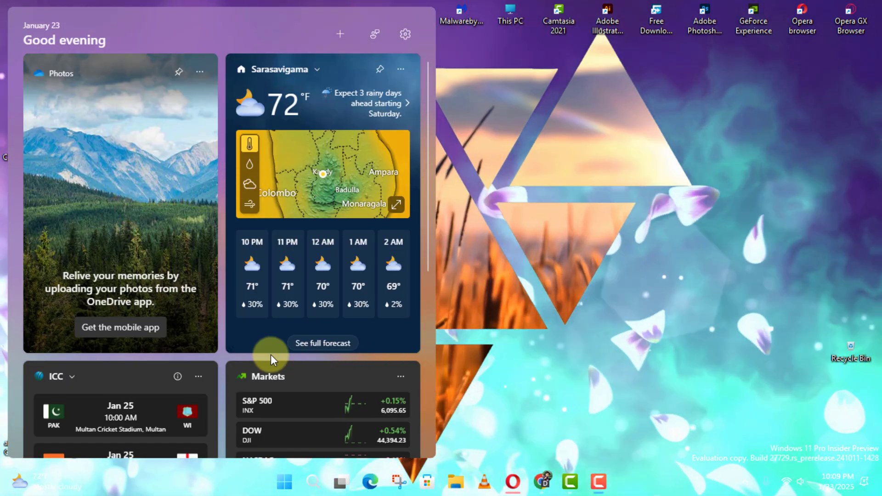
scroll(157, 360, "down", 5)
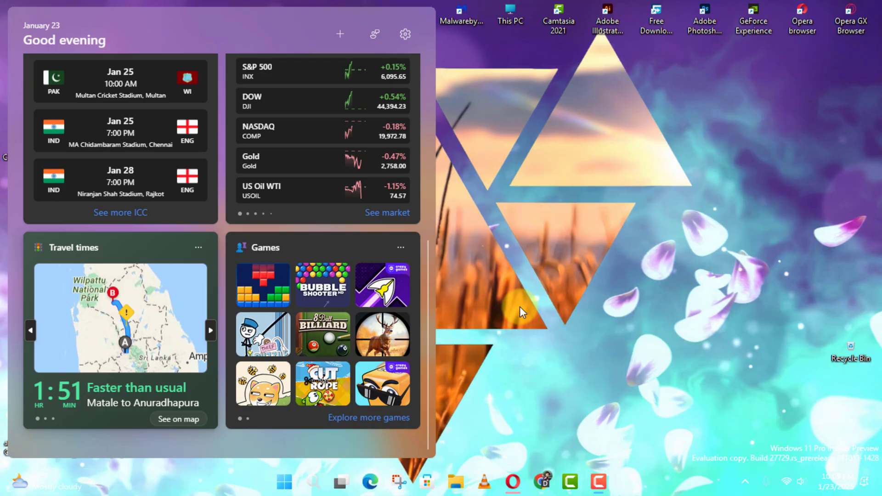
Dismiss the widgets board, switch Widgets off in taskbar settings, and close Settings
left_click(537, 301)
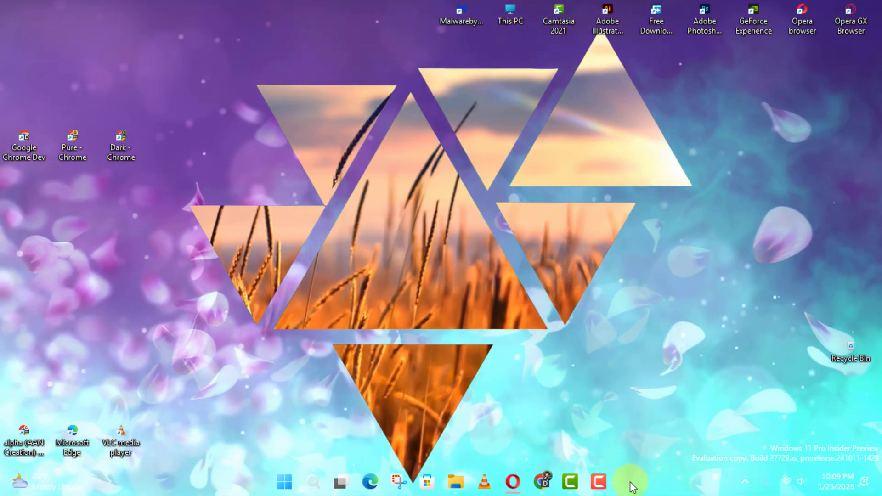
right_click(630, 481)
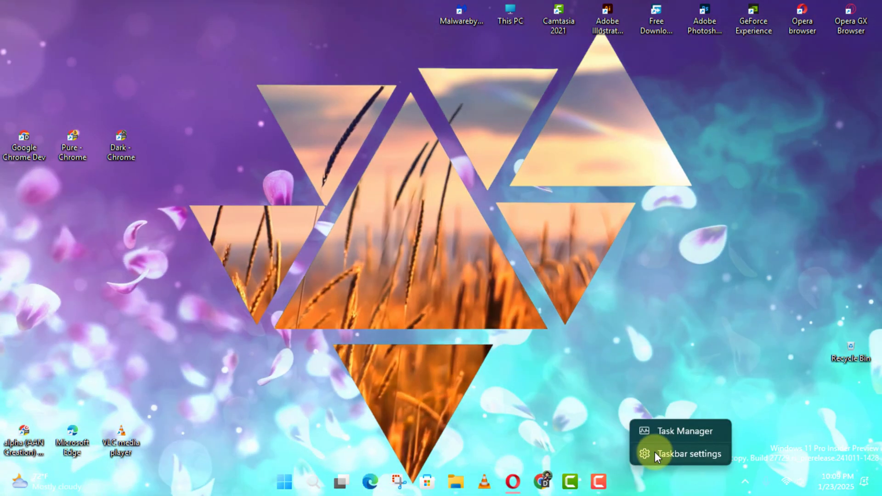
left_click(655, 451)
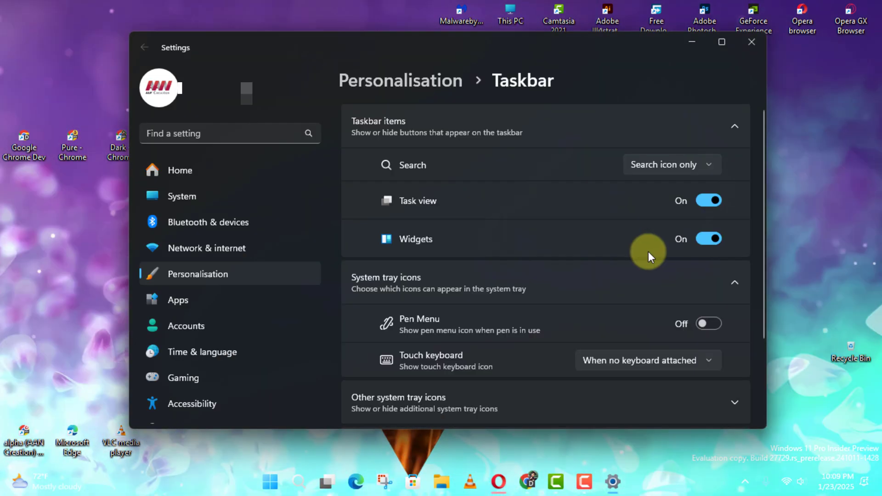
left_click(715, 242)
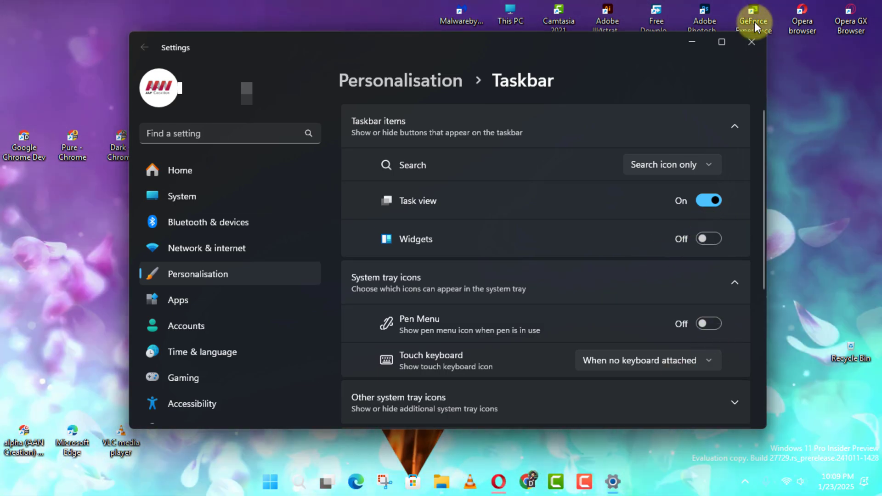
left_click(754, 41)
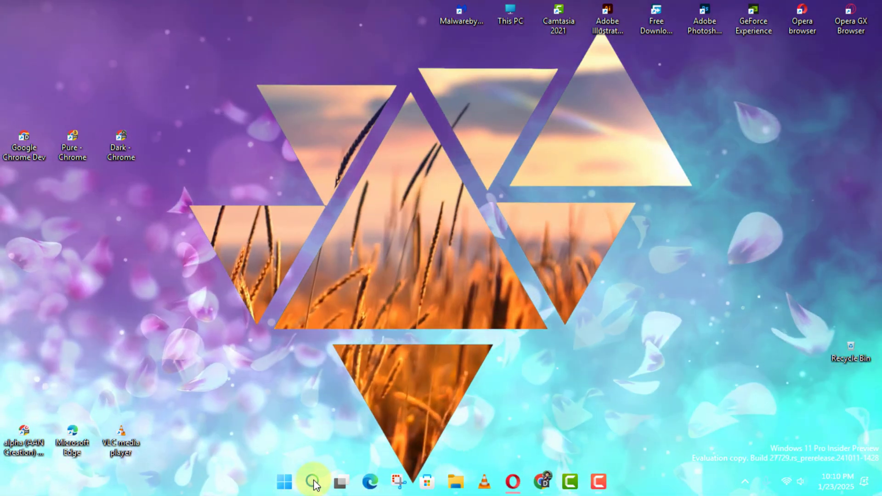
From the search panel's options, turn Show search highlights off in search settings and close Settings
left_click(313, 481)
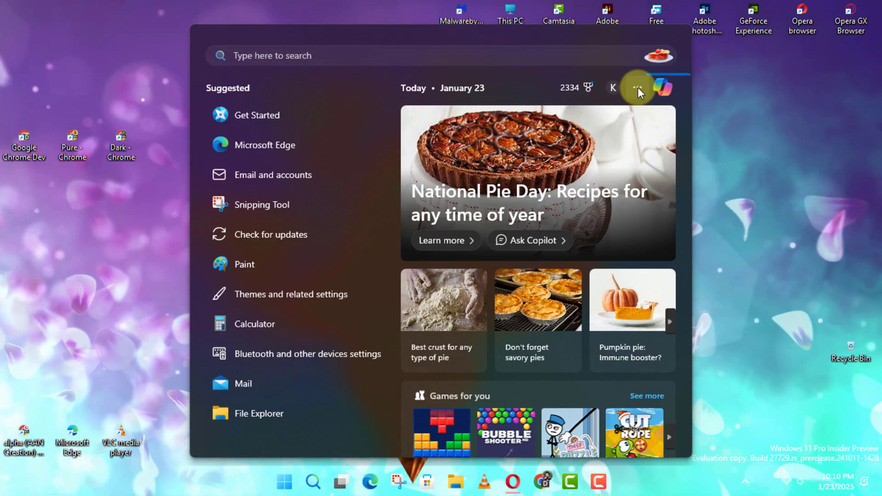
left_click(638, 87)
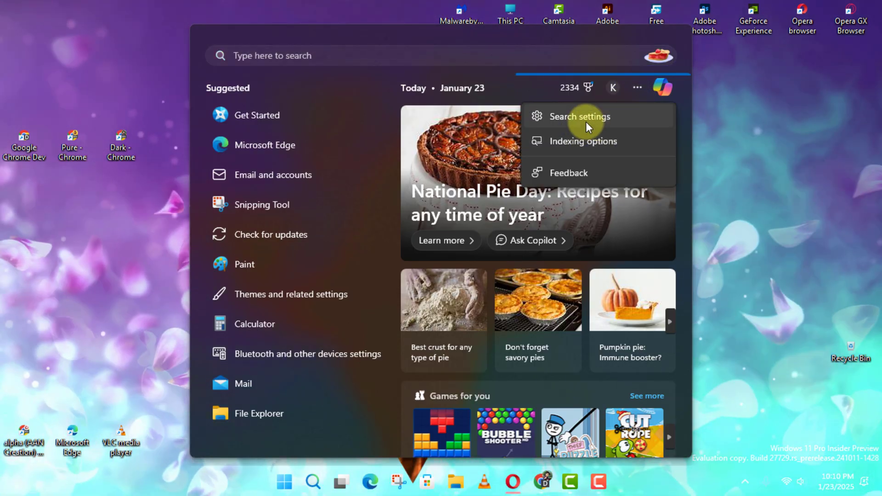
left_click(592, 119)
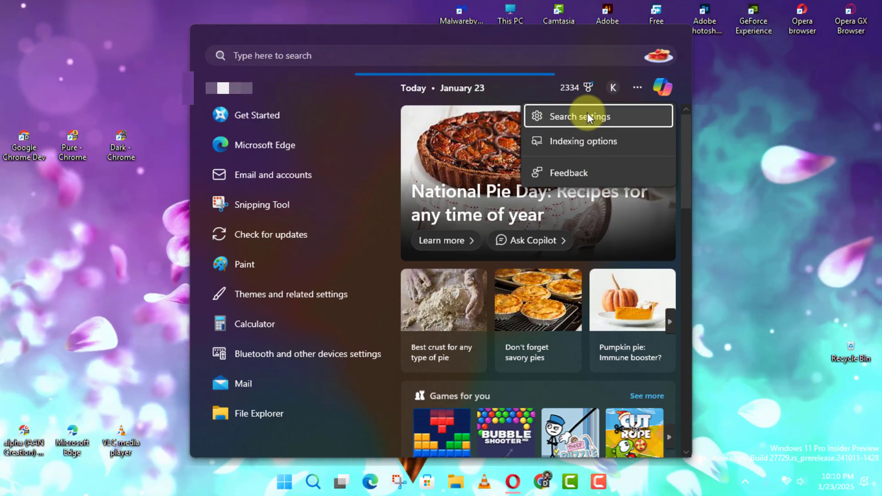
scroll(422, 201, "down", 3)
scroll(421, 202, "down", 4)
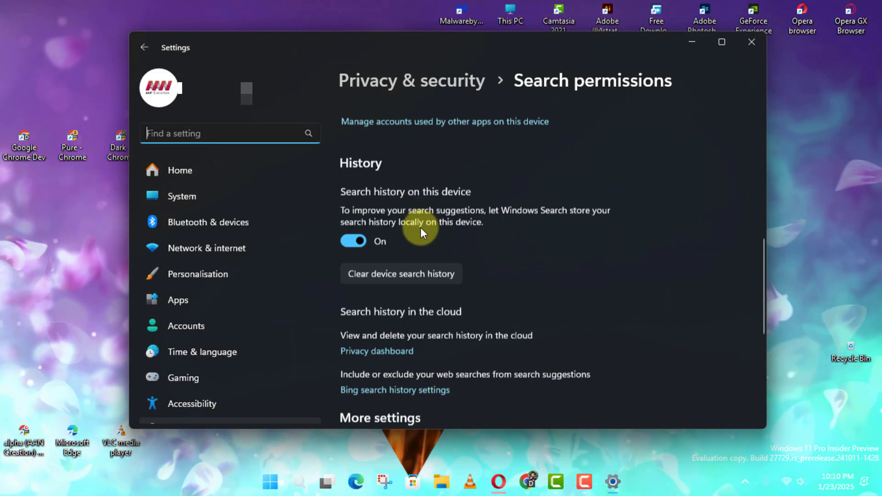
scroll(421, 232, "down", 5)
scroll(427, 250, "up", 1)
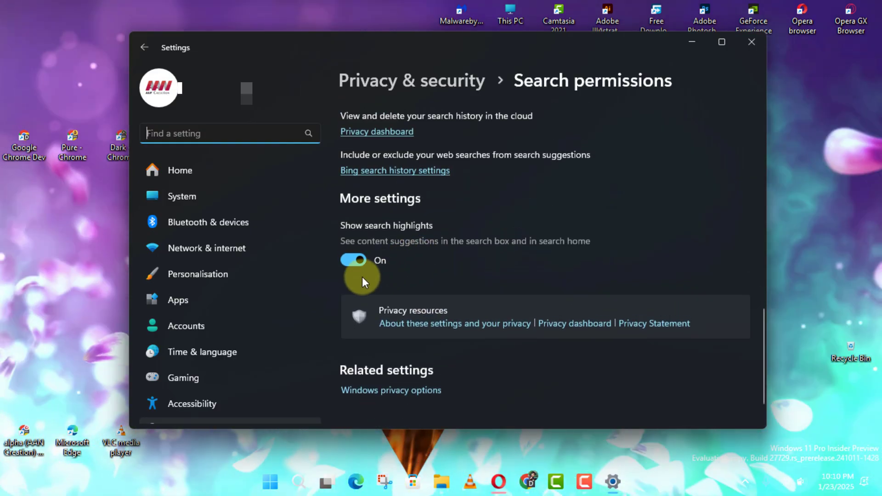
left_click(357, 265)
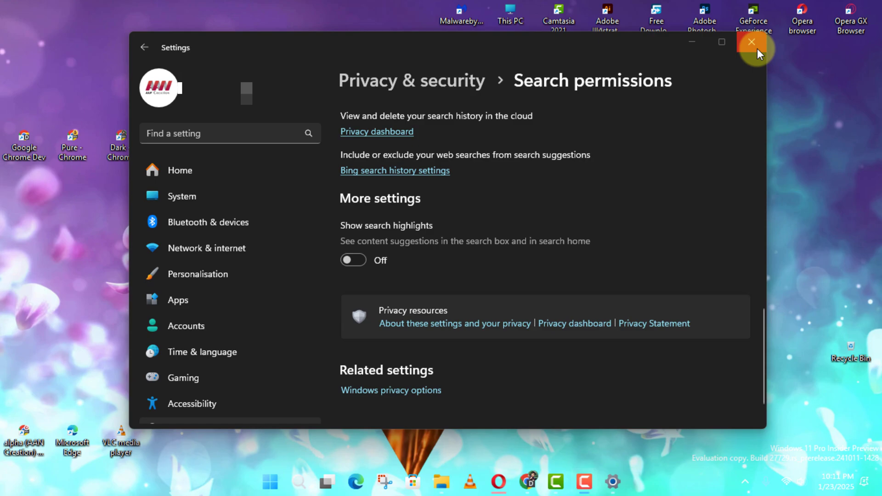
left_click(752, 42)
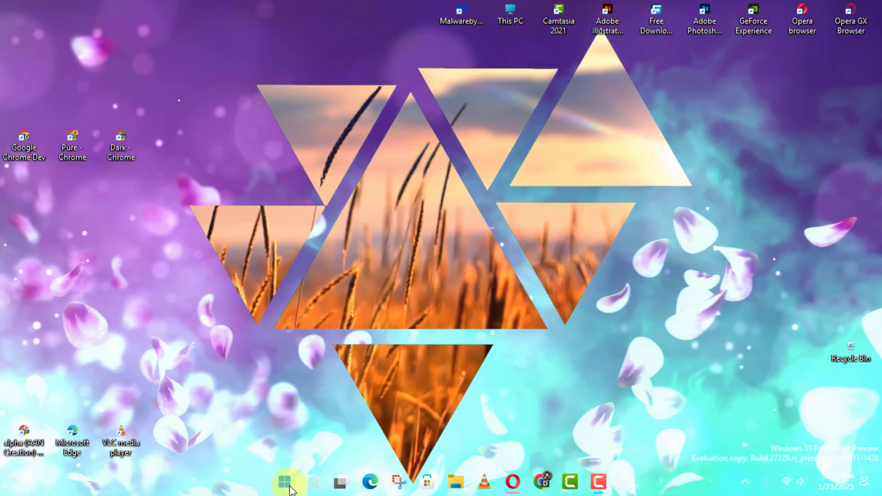
Launch the Group Policy Editor via Run and browse to User Configuration > Administrative Templates > Windows Components > File Explorer
right_click(291, 489)
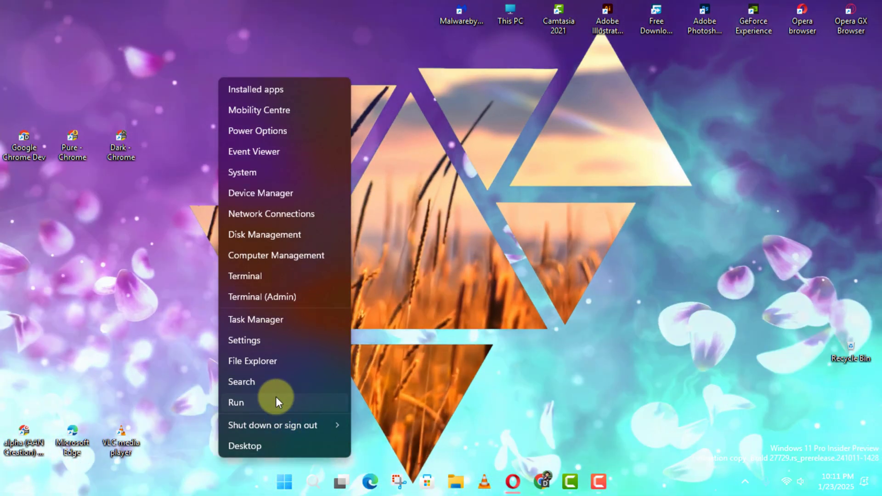
left_click(275, 399)
type("gpedit.msc")
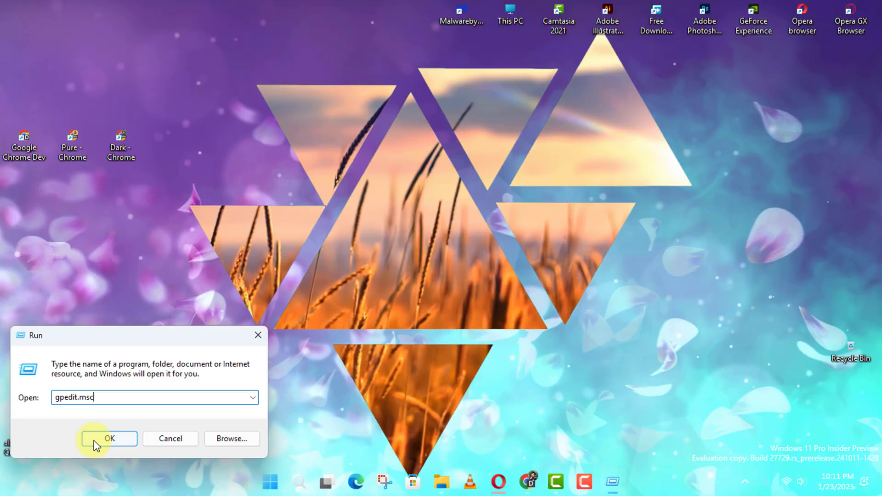
left_click(103, 440)
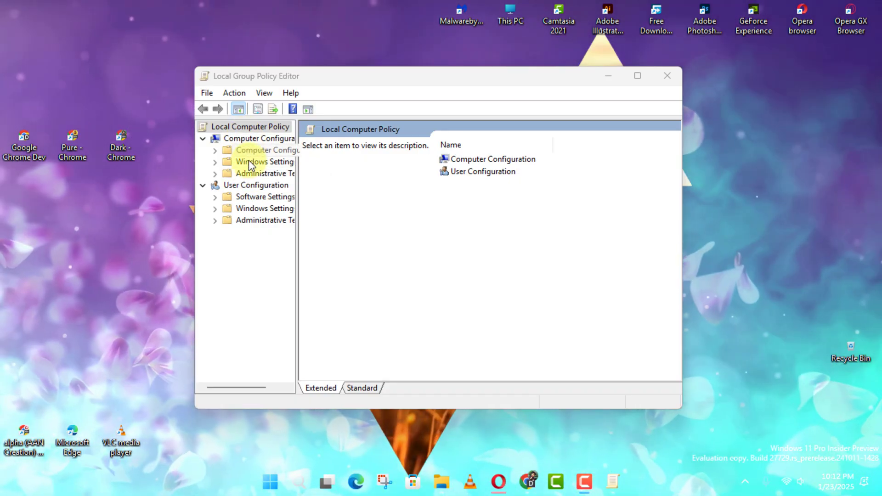
left_click(215, 220)
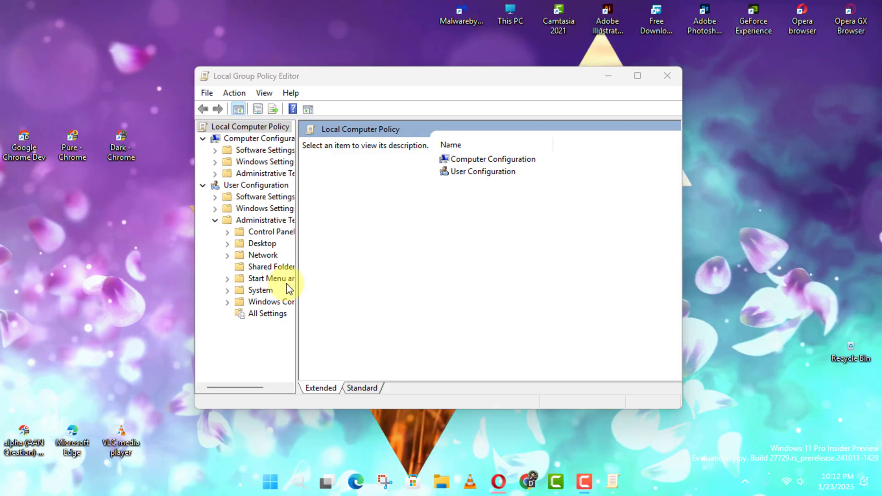
left_click(230, 304)
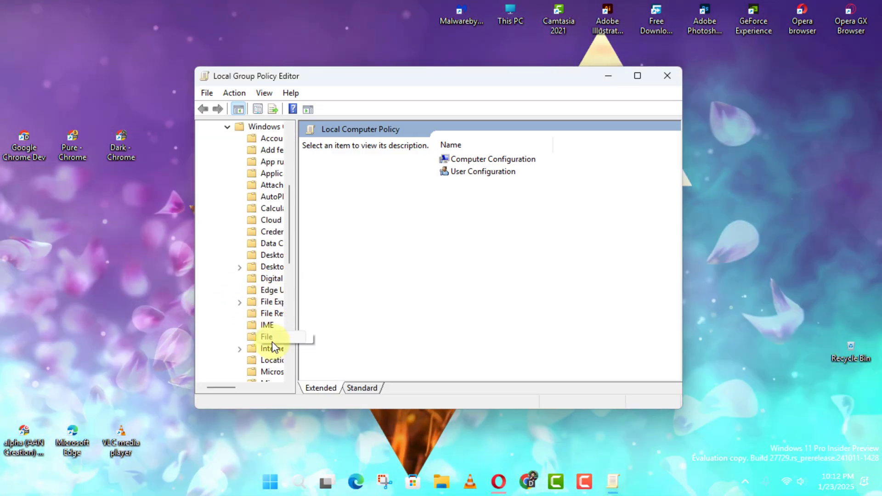
left_click_drag(234, 390, 250, 389)
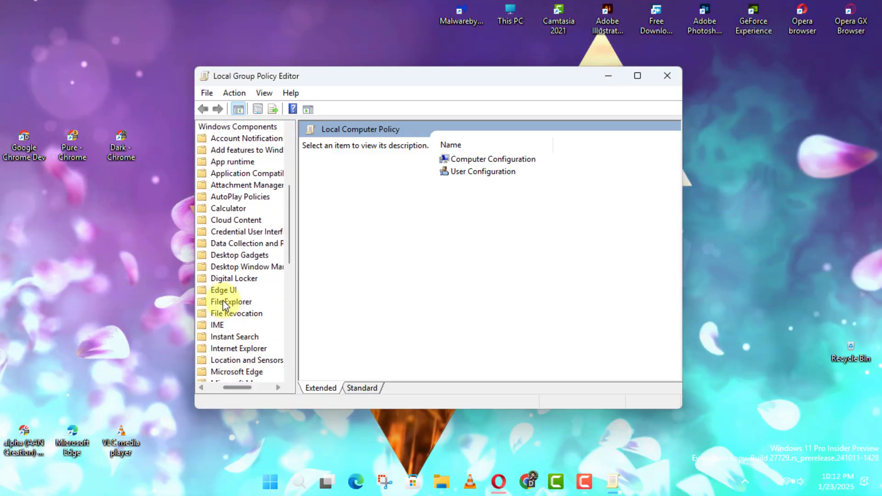
left_click(230, 302)
scroll(468, 210, "down", 2)
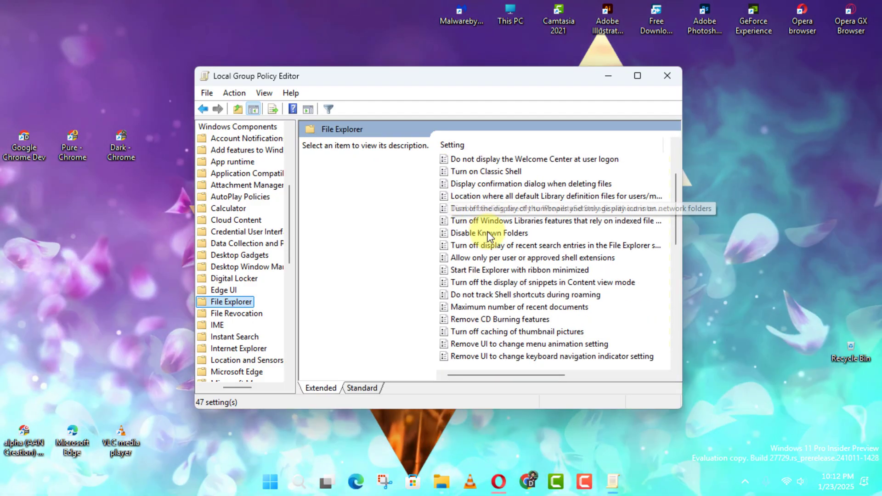
left_click(239, 18)
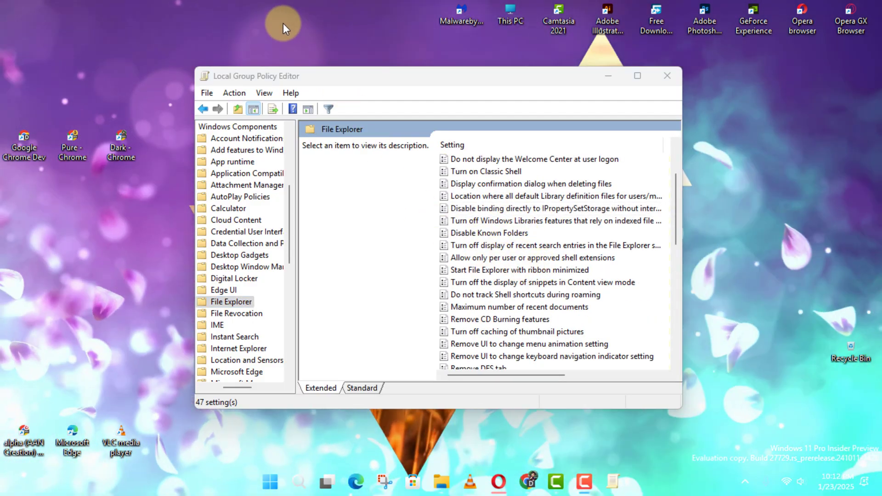
scroll(497, 317, "up", 2)
Enable the policy turning off recent search entries in the File Explorer search box, confirm, and close the editor
left_click(498, 318)
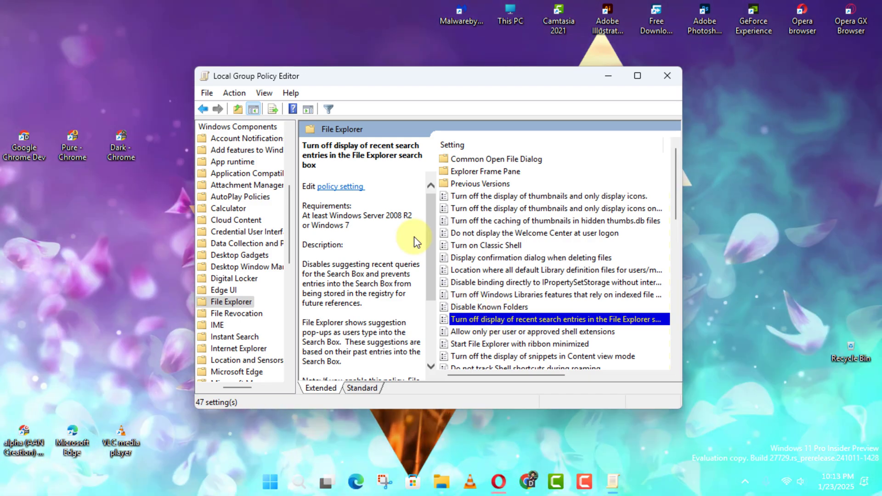
left_click(265, 10)
left_click_drag(289, 82, 399, 51)
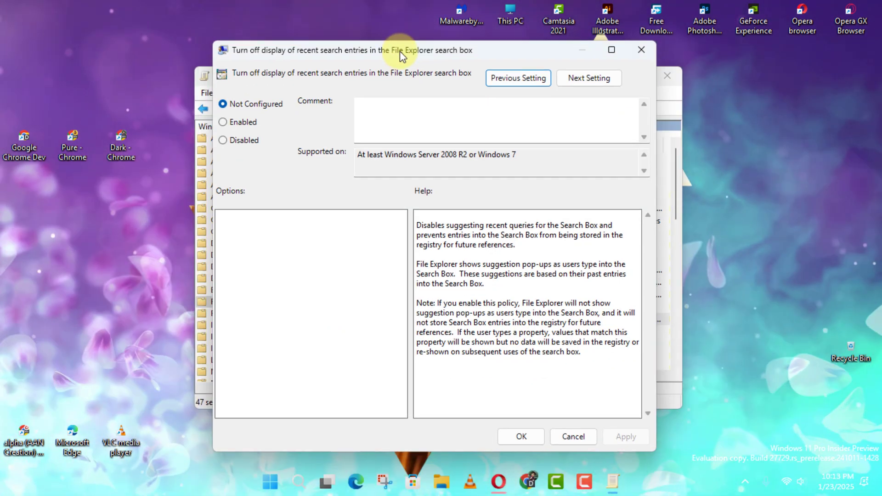
left_click(224, 121)
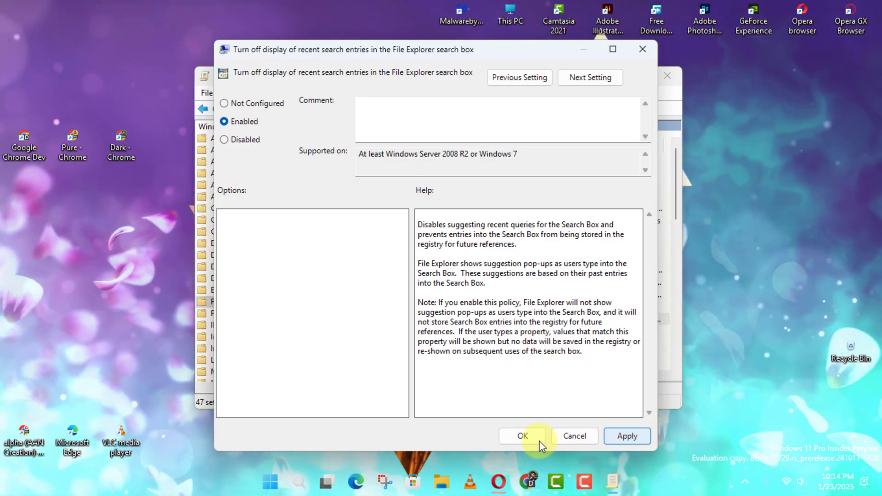
left_click(527, 438)
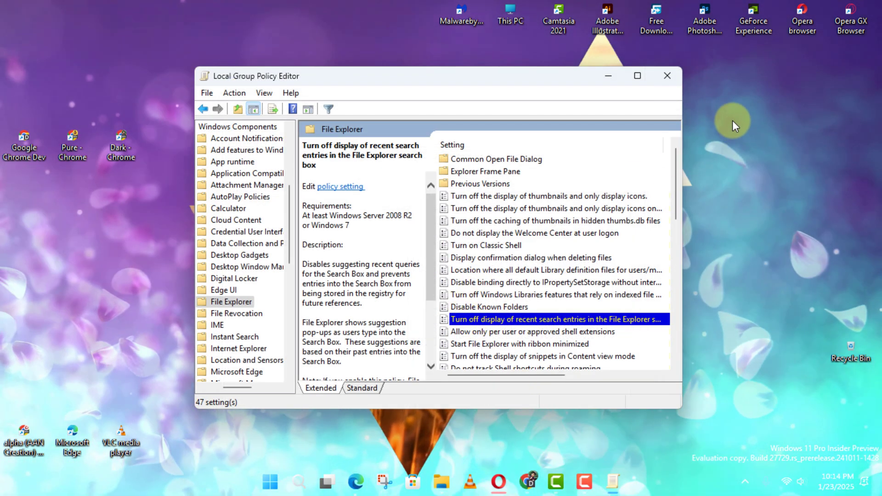
left_click(667, 76)
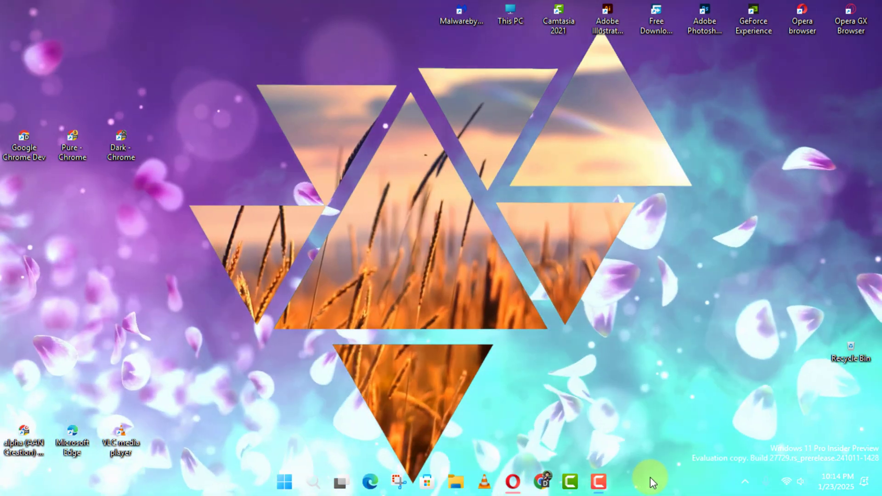
In Task Manager's Startup apps, disable msedge.exe from launching at startup
right_click(650, 478)
left_click(660, 429)
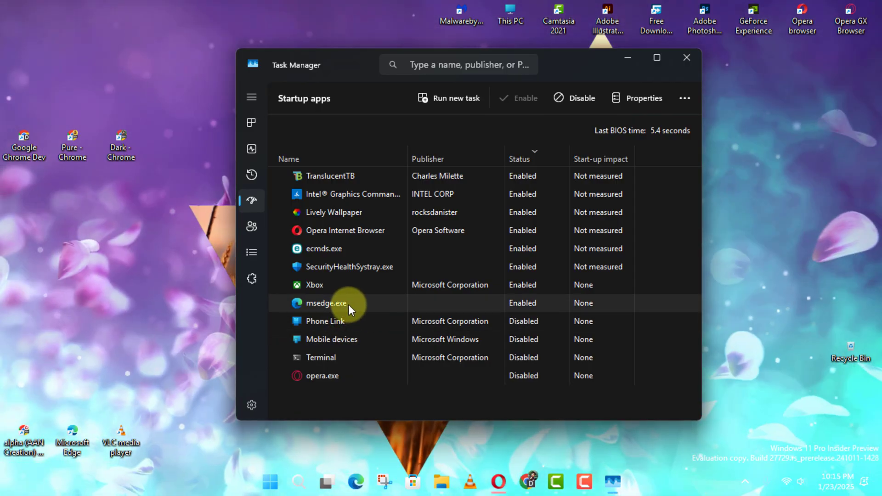
right_click(348, 304)
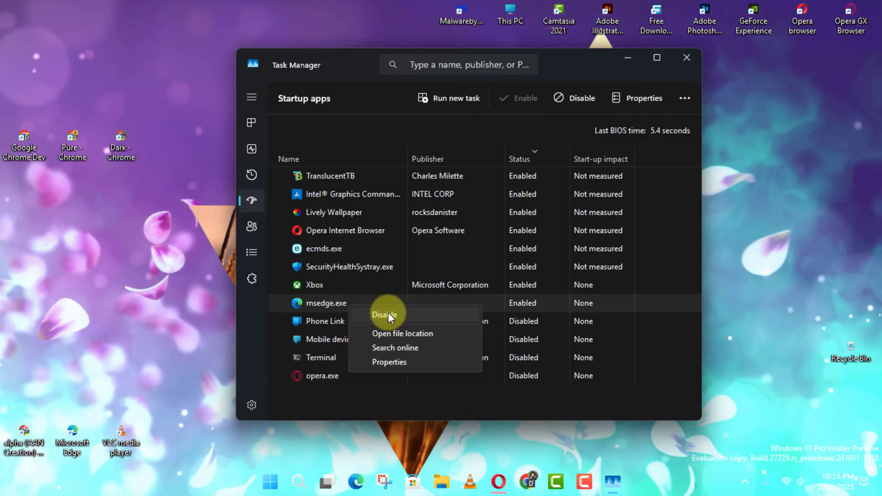
left_click(388, 314)
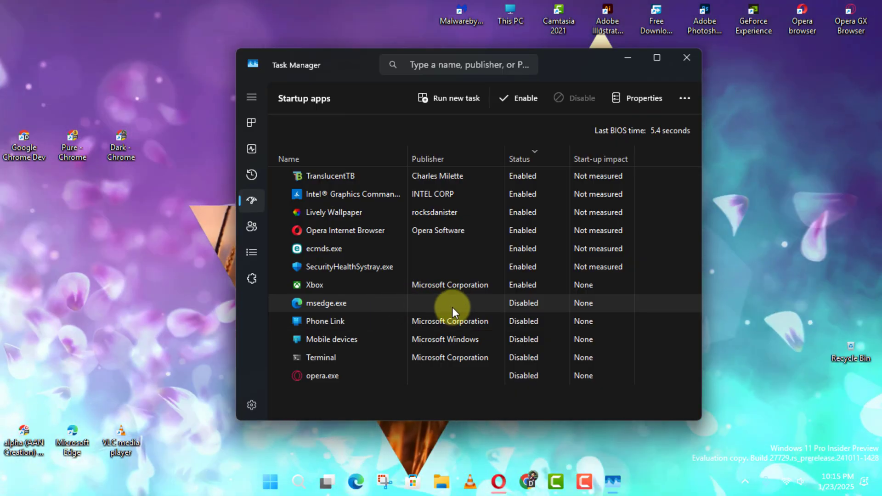